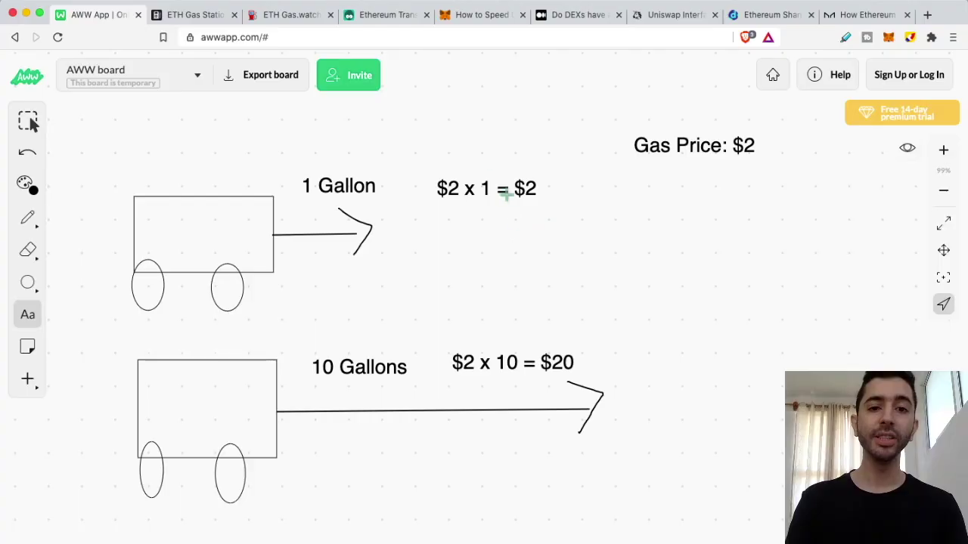
Point out the $2 x 1 = $2 calculation on the gas board.
left_click(473, 198)
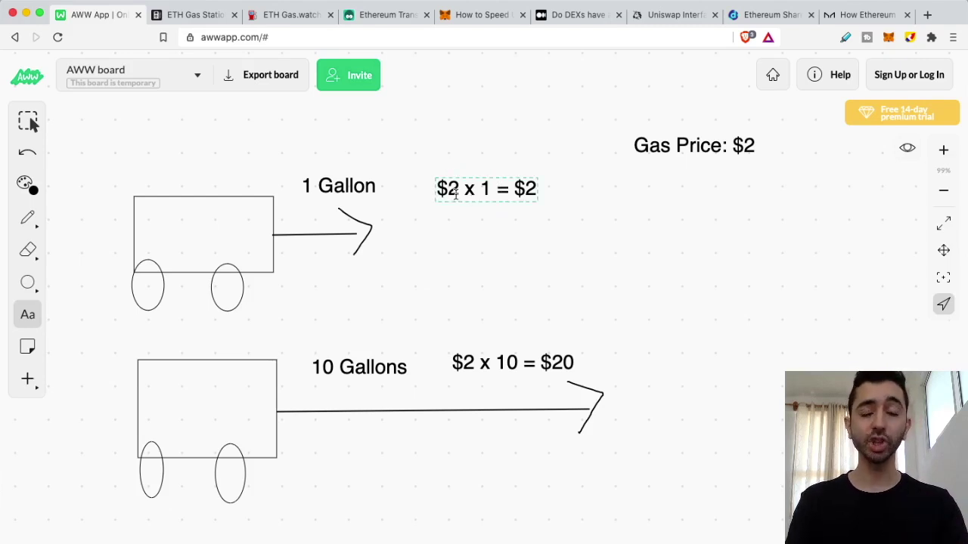
left_click(445, 281)
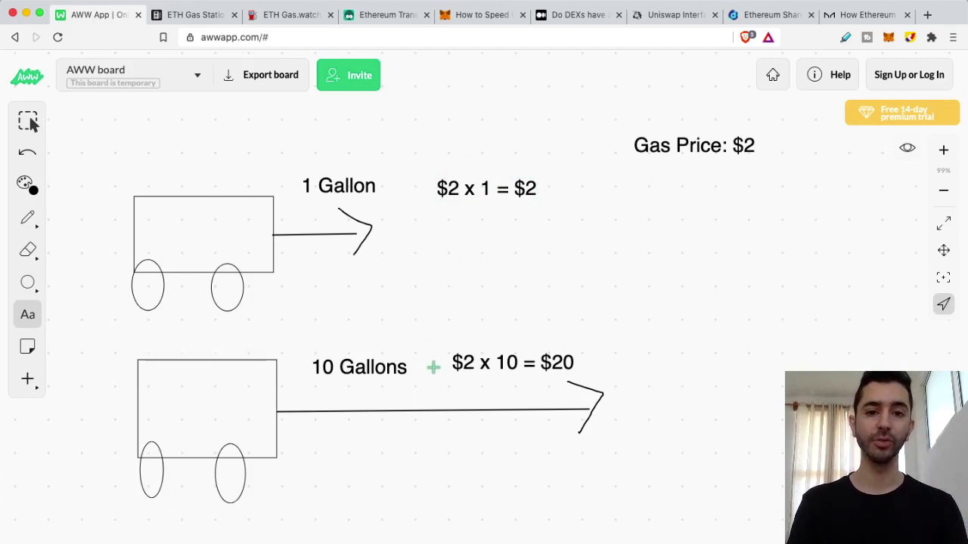
left_click(461, 363)
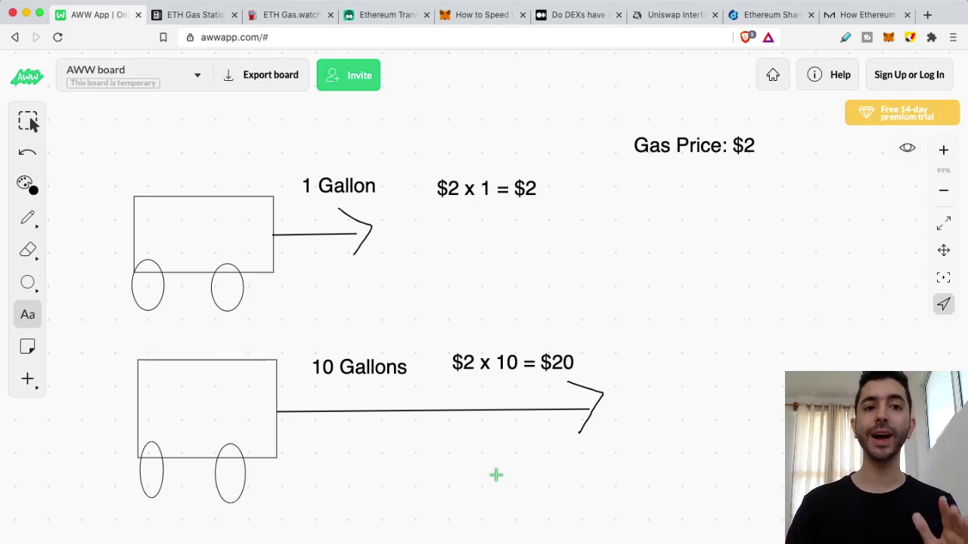
left_click(189, 20)
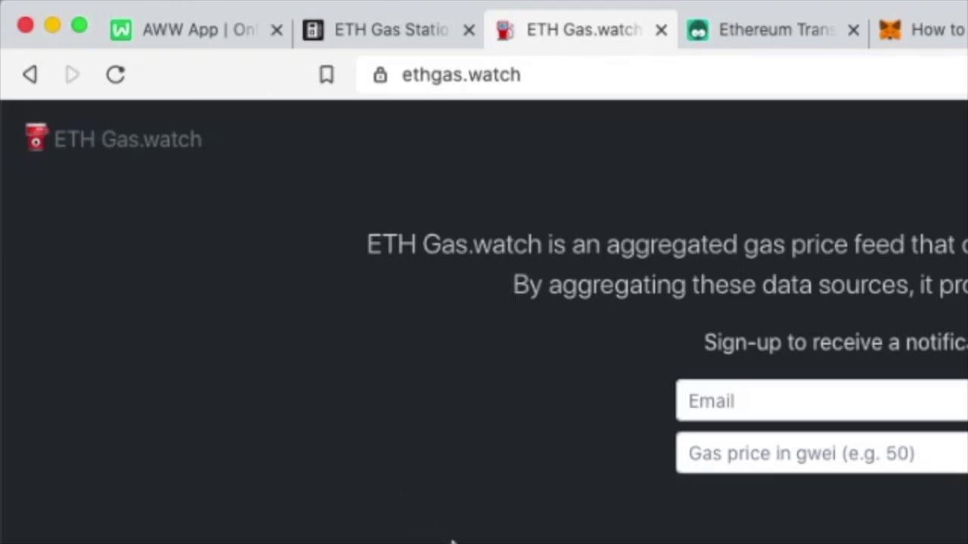
Scroll to the price alert form and focus its e-mail and gas price threshold fields.
scroll(532, 514, "down", 3)
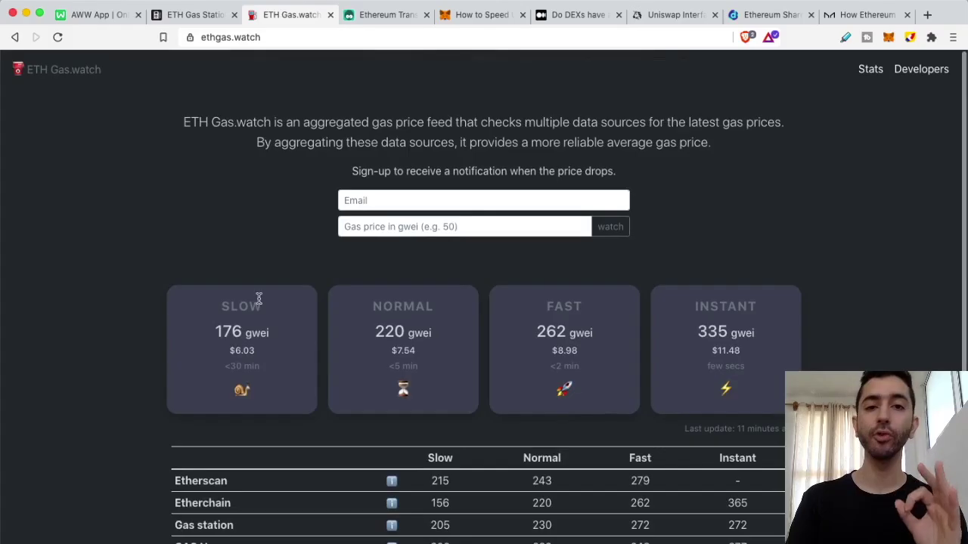
left_click(390, 201)
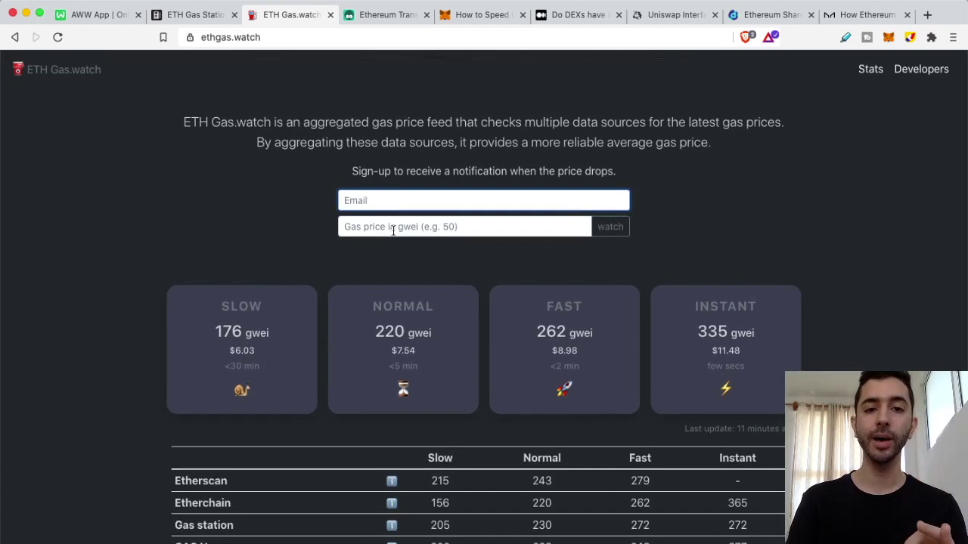
left_click(392, 231)
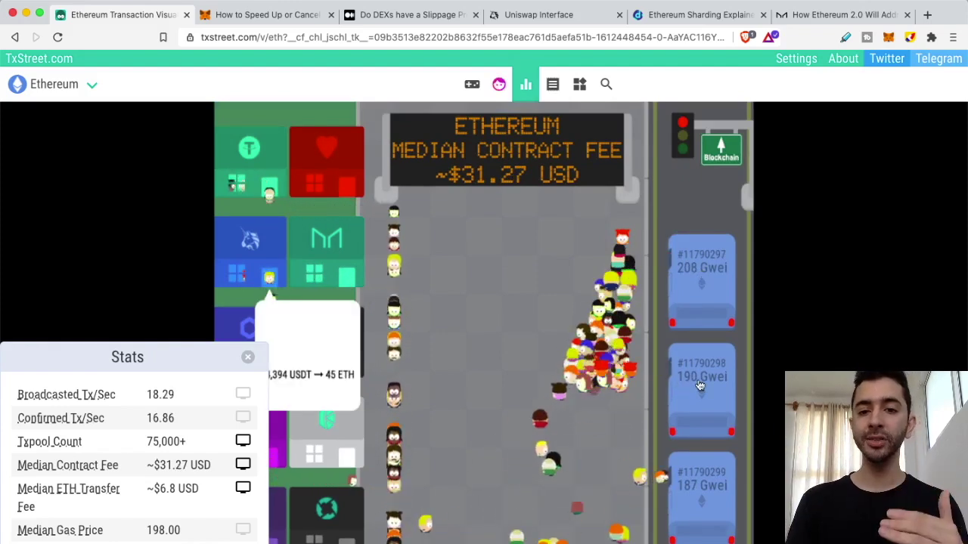
Scroll down the TxStreet Ethereum street view.
scroll(694, 386, "down", 1)
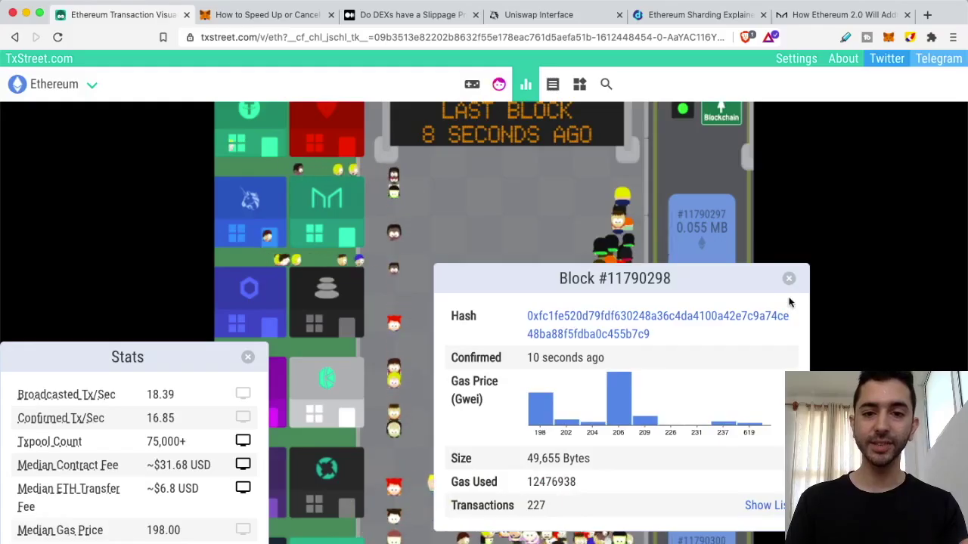
Close Block #11790298 details, then view and close pending block #11790302.
left_click(789, 278)
scroll(695, 292, "down", 10)
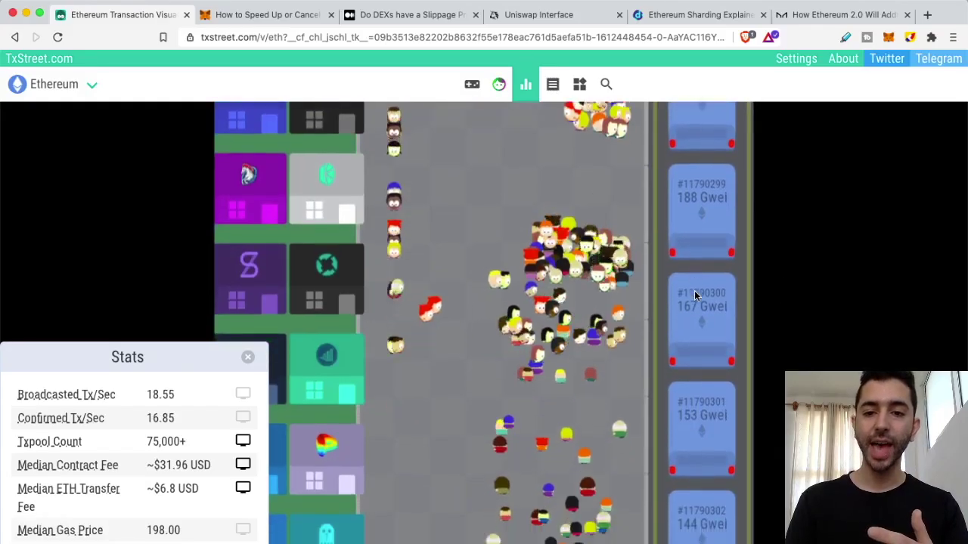
left_click(699, 299)
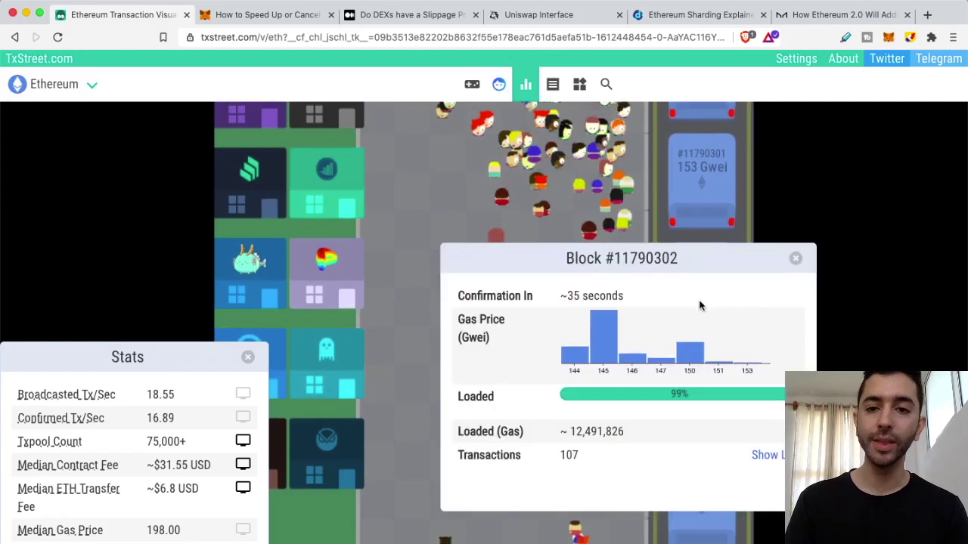
left_click(795, 259)
scroll(697, 295, "up", 10)
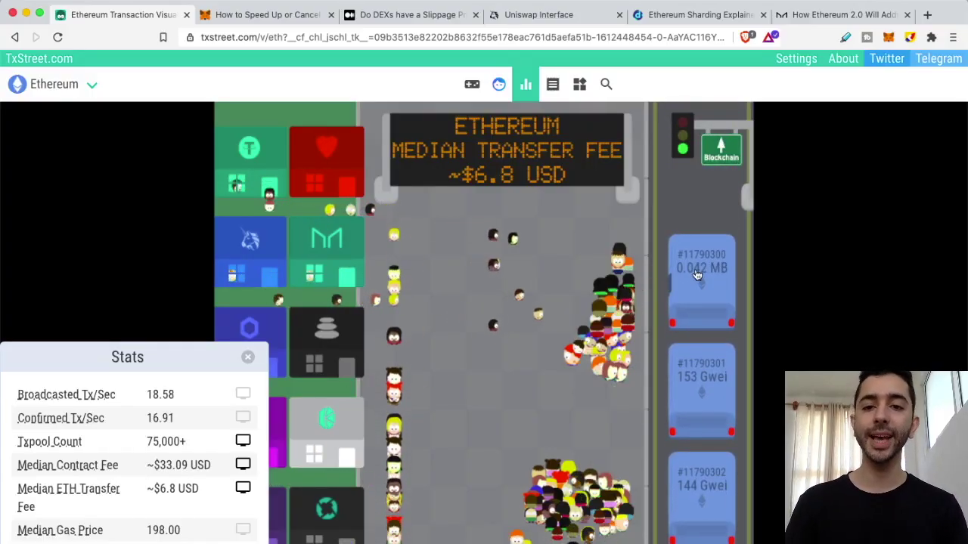
Scroll further down the street, view and close pending block #11790306.
scroll(698, 287, "down", 8)
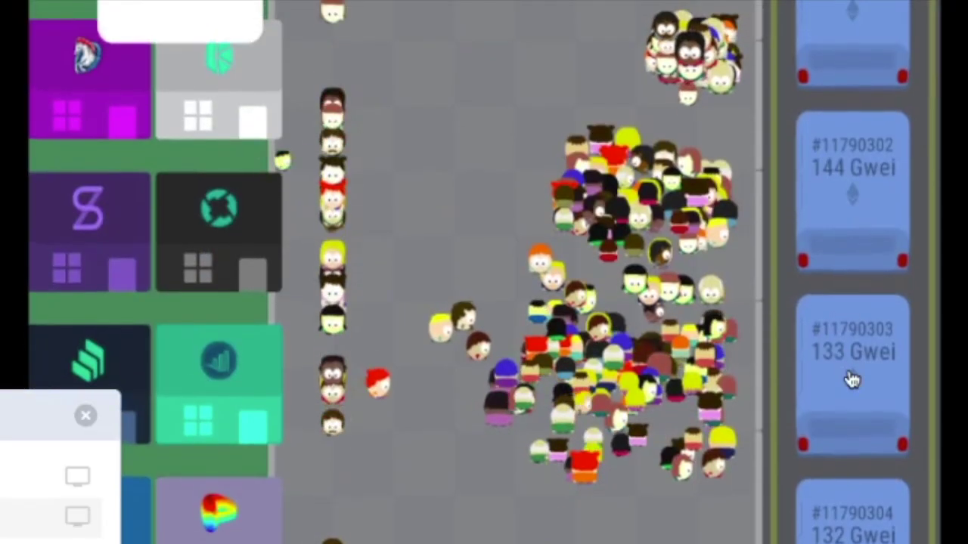
scroll(851, 378, "down", 3)
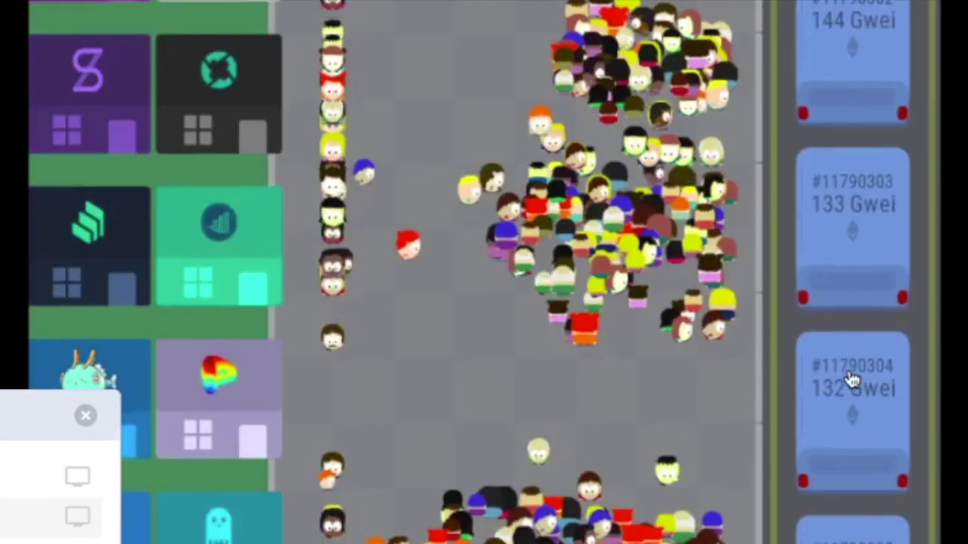
scroll(851, 378, "down", 2)
scroll(851, 378, "down", 2)
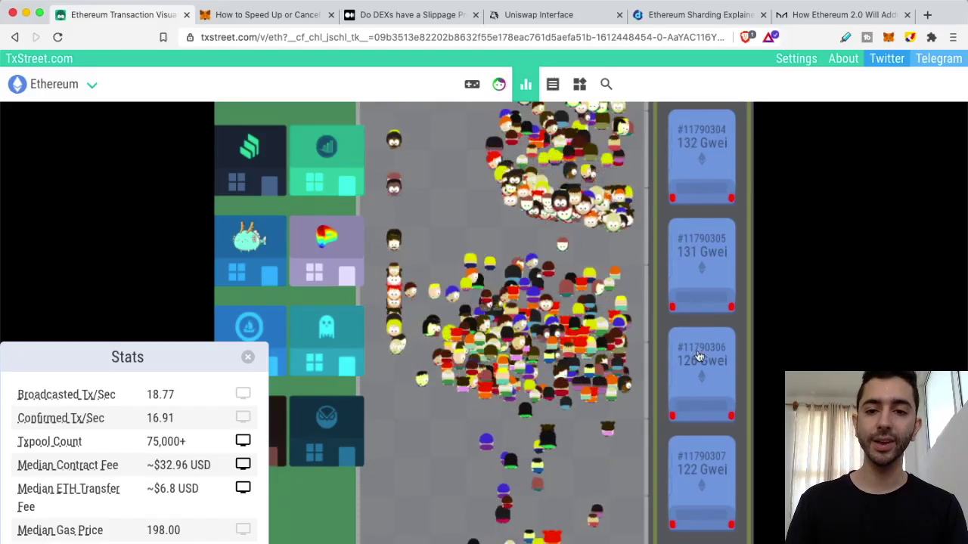
left_click(848, 407)
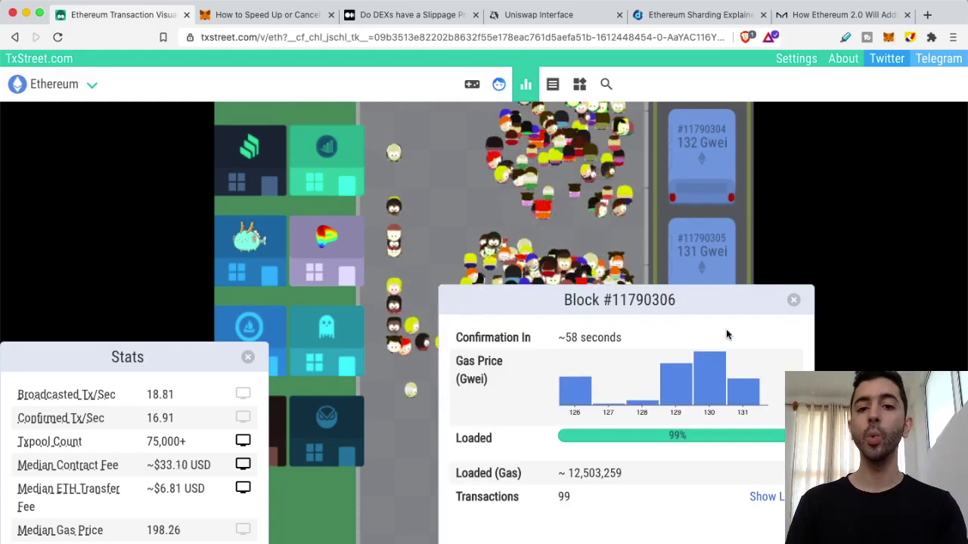
left_click(794, 303)
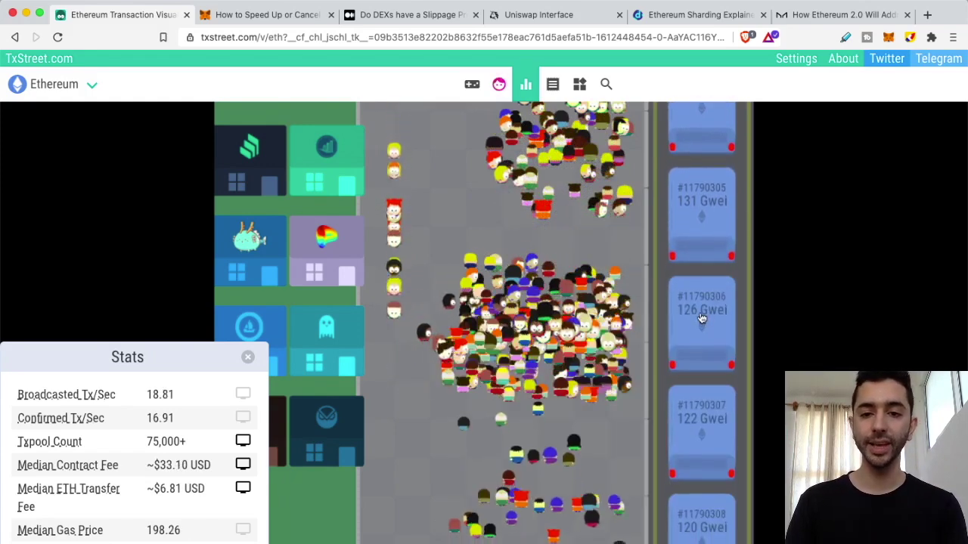
scroll(689, 314, "down", 3)
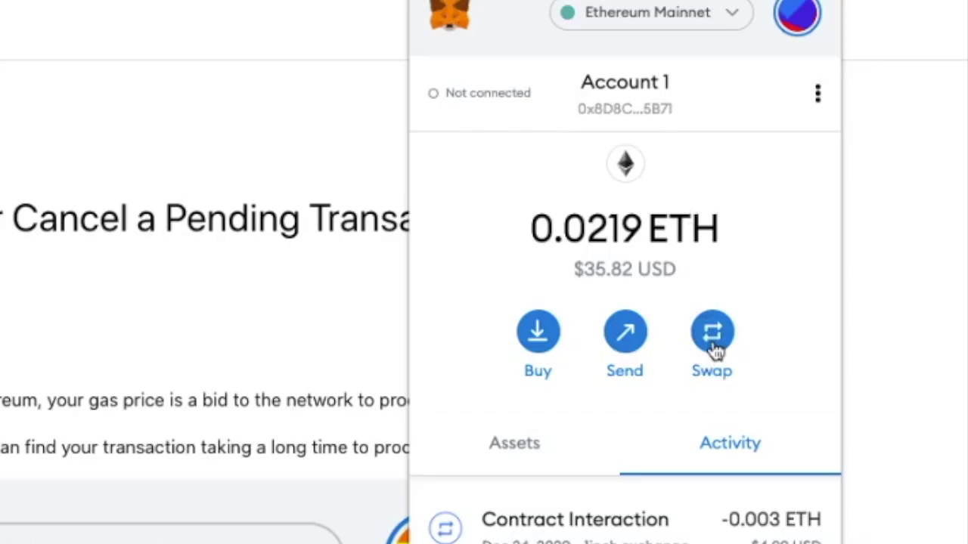
Start a MetaMask swap of 0.01 ETH with LINK as the token to receive.
left_click(825, 257)
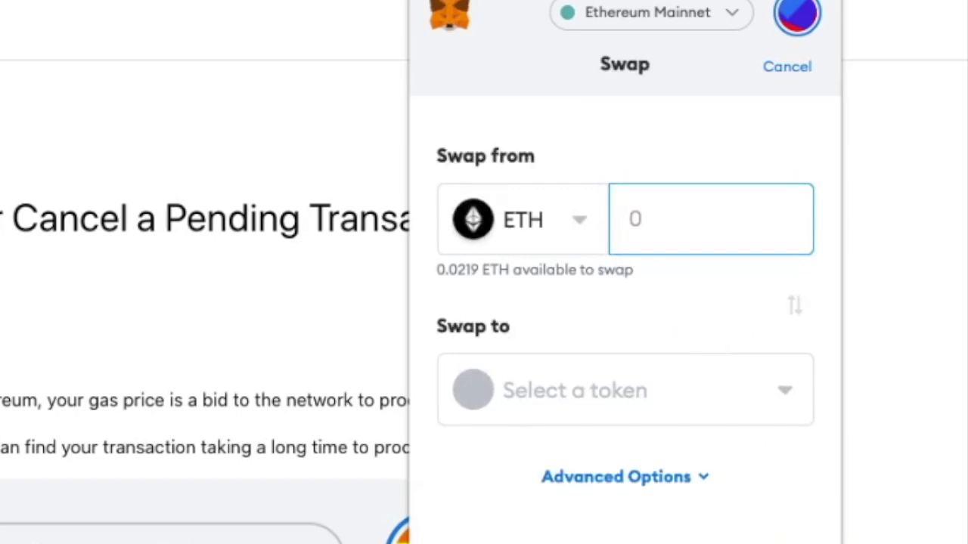
left_click(642, 387)
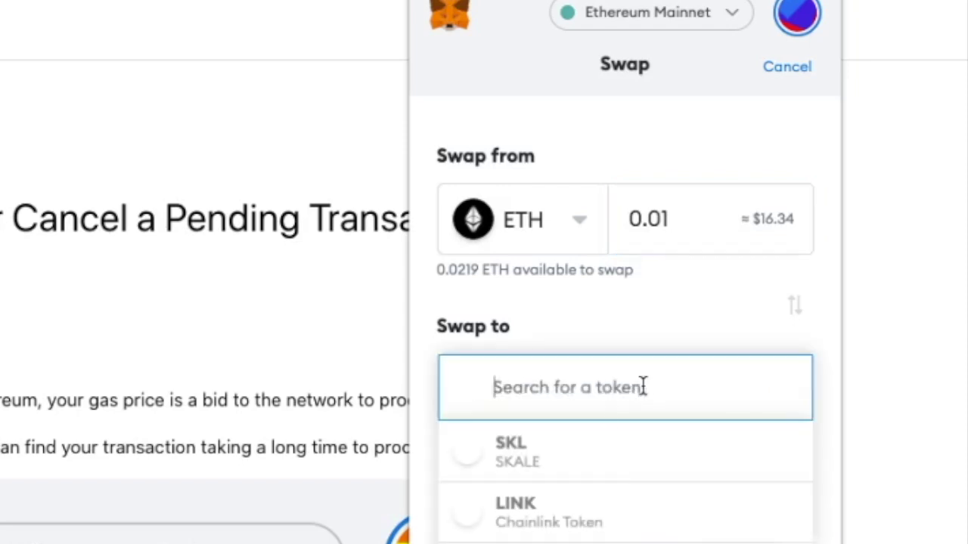
left_click(533, 518)
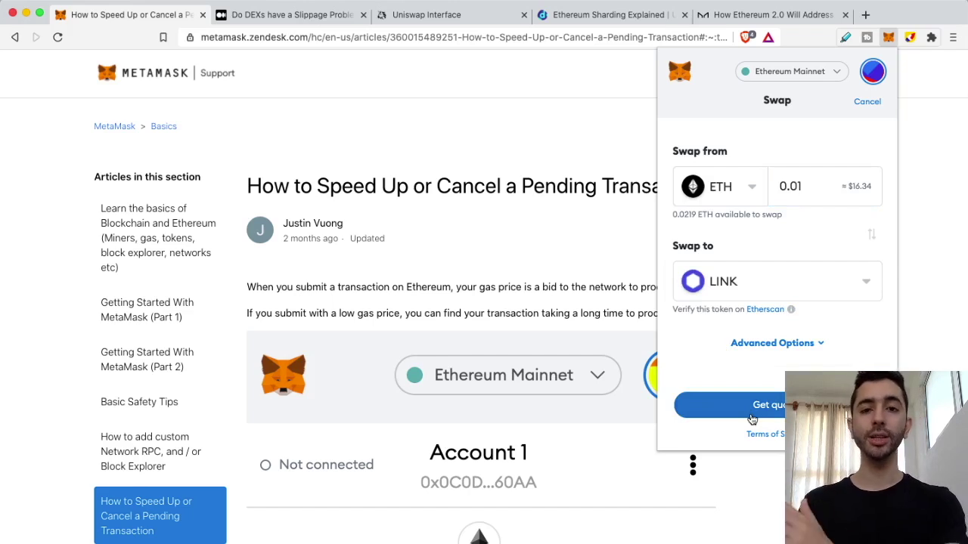
Fetch quotes for swapping 0.01 ETH to LINK.
left_click(752, 409)
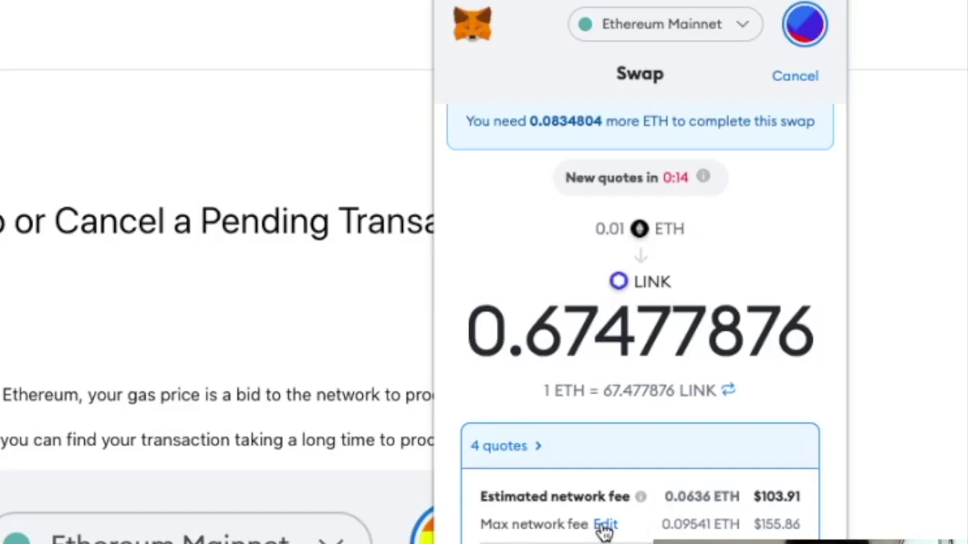
Edit the swap's max network fee, comparing Average and Fast, then reveal gas price and limit.
left_click(603, 527)
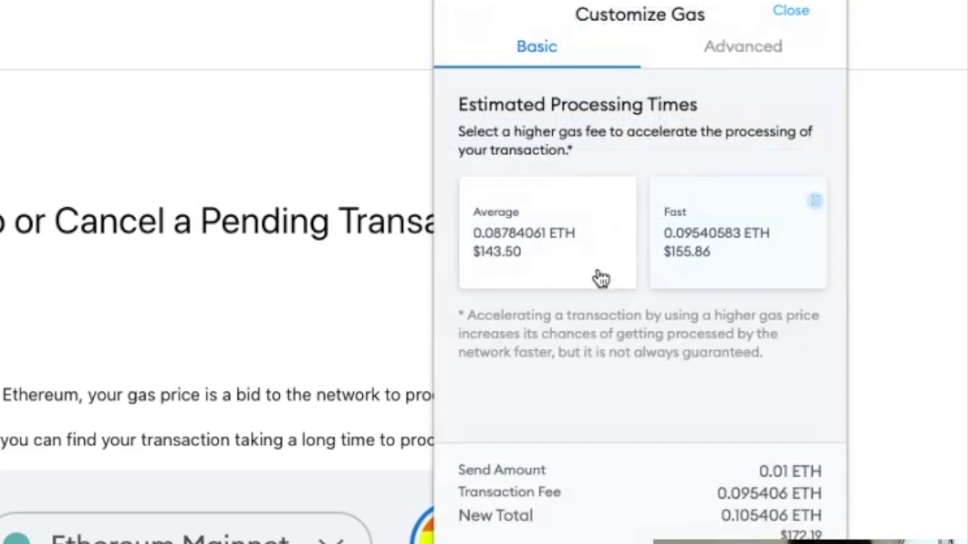
left_click(522, 251)
left_click(707, 249)
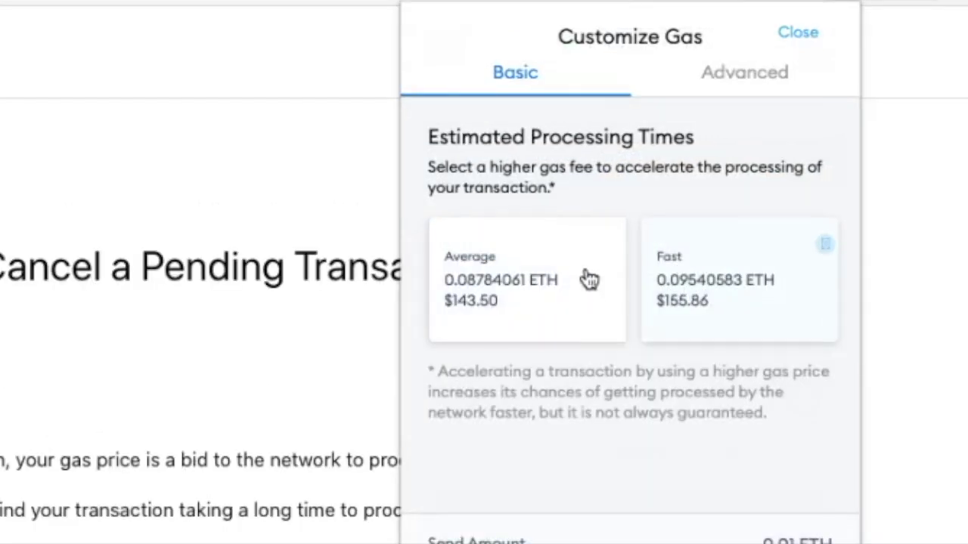
left_click(722, 79)
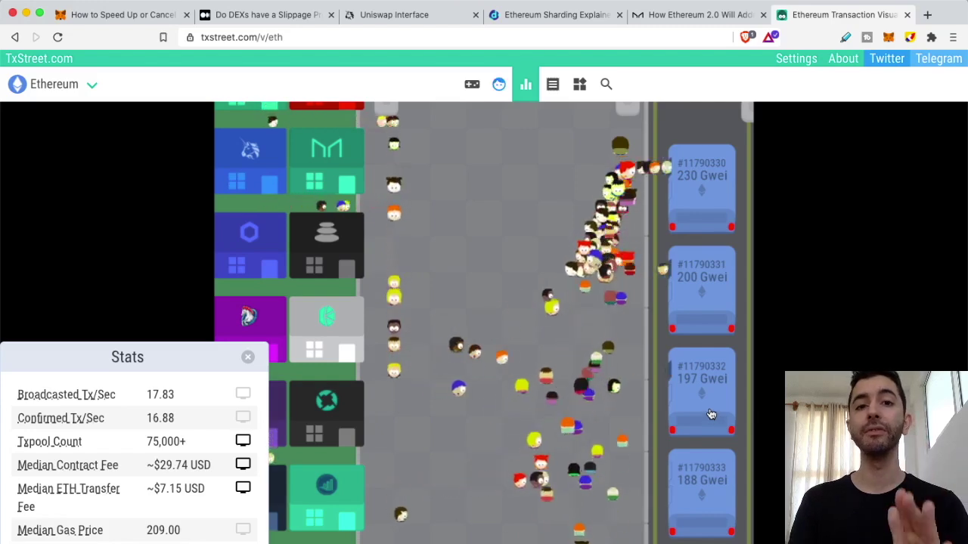
Inspect a block bus and scroll the TxStreet street view of pending blocks.
mouse_move(705, 180)
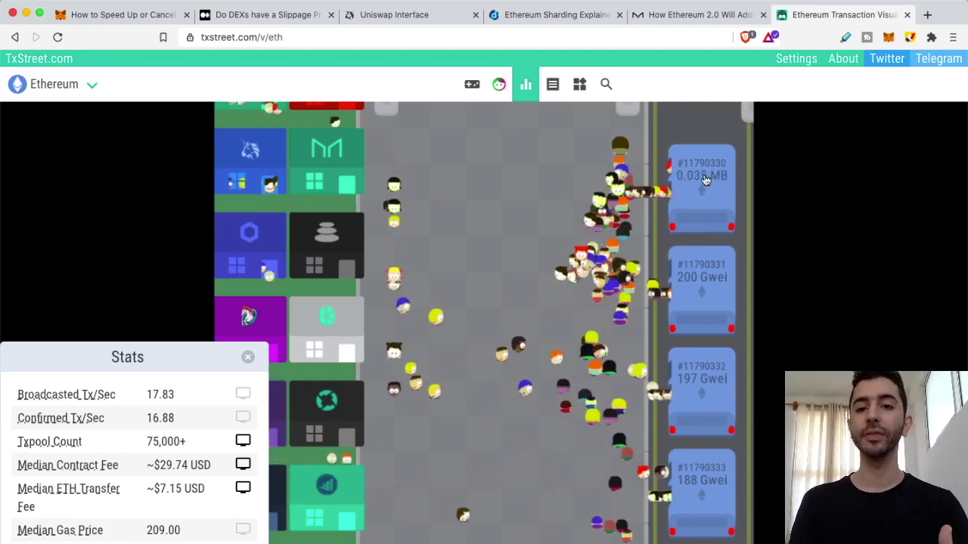
scroll(697, 424, "down", 1)
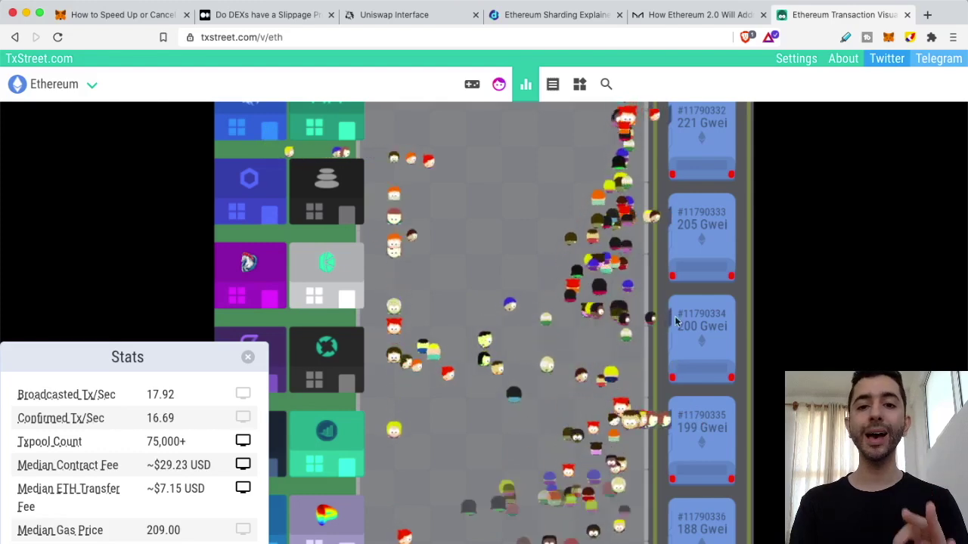
Scroll the page back up.
scroll(682, 281, "up", 3)
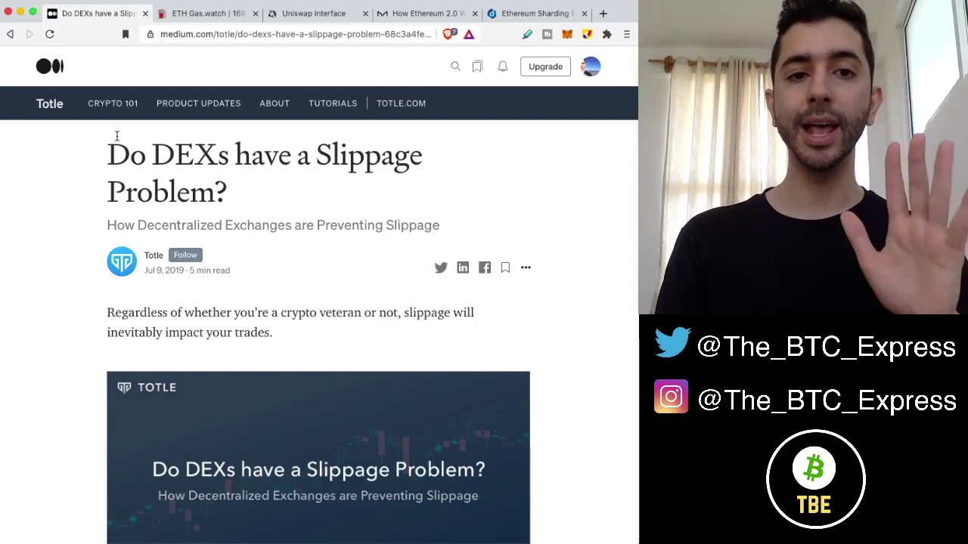
Switch to the ETH Gas.watch gas price page.
left_click(184, 18)
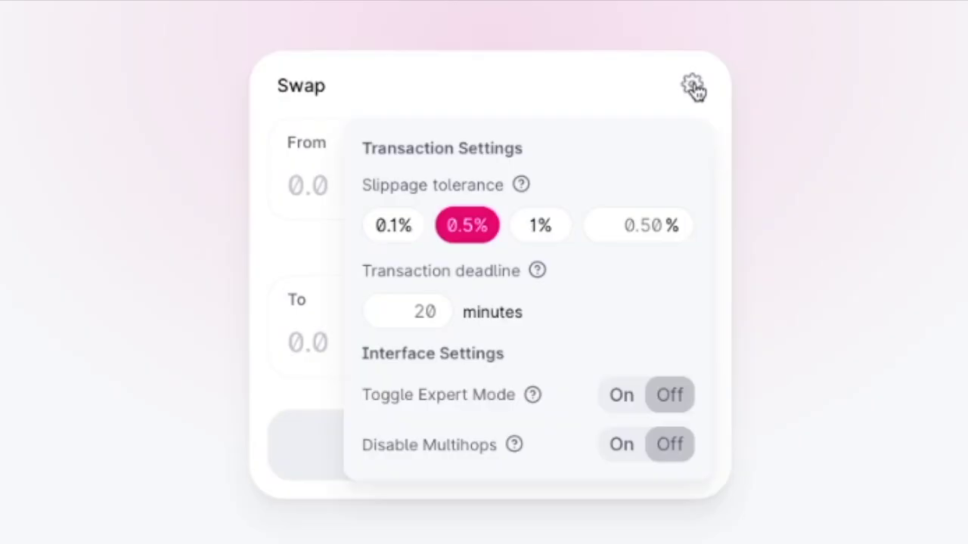
left_click(692, 87)
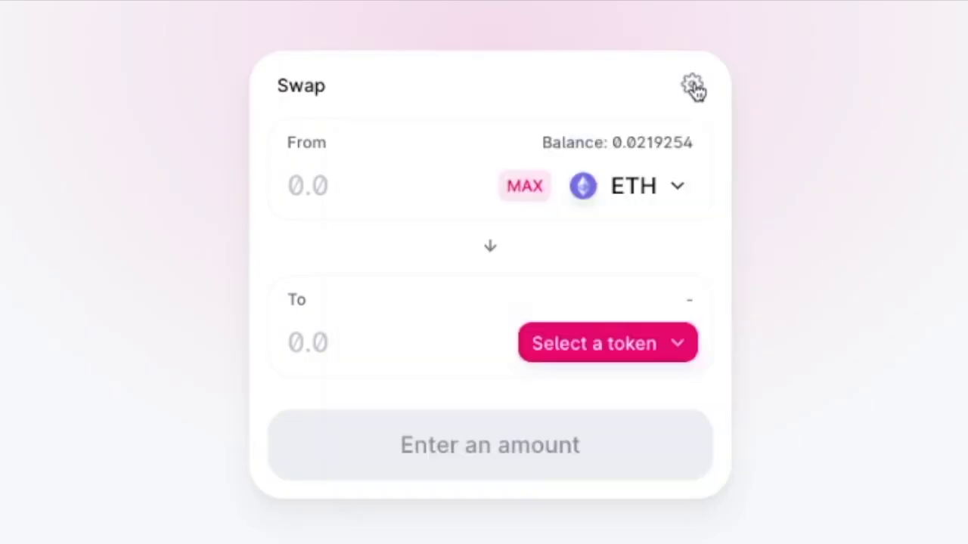
left_click(693, 88)
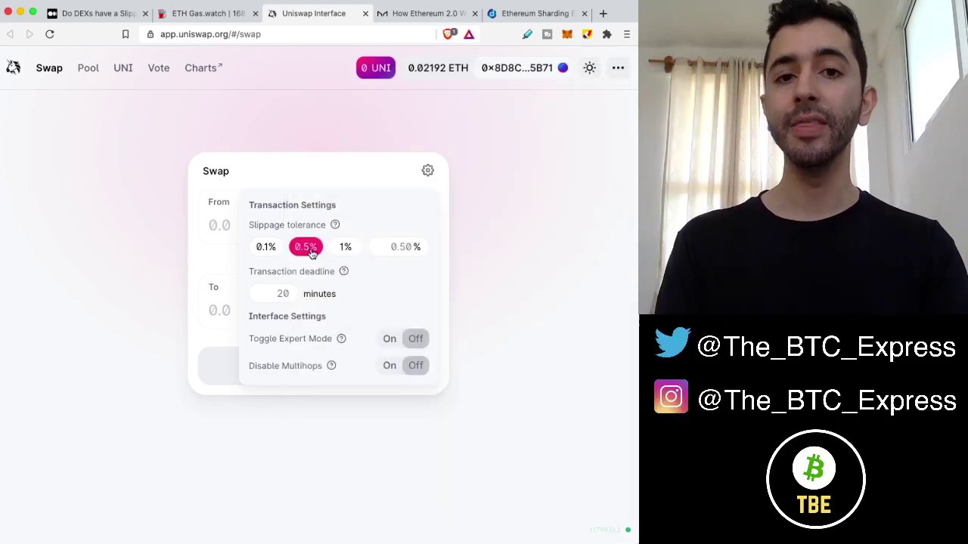
Try Uniswap's 0.1% and 1% slippage presets, then enter a custom 0.3 tolerance.
left_click(265, 248)
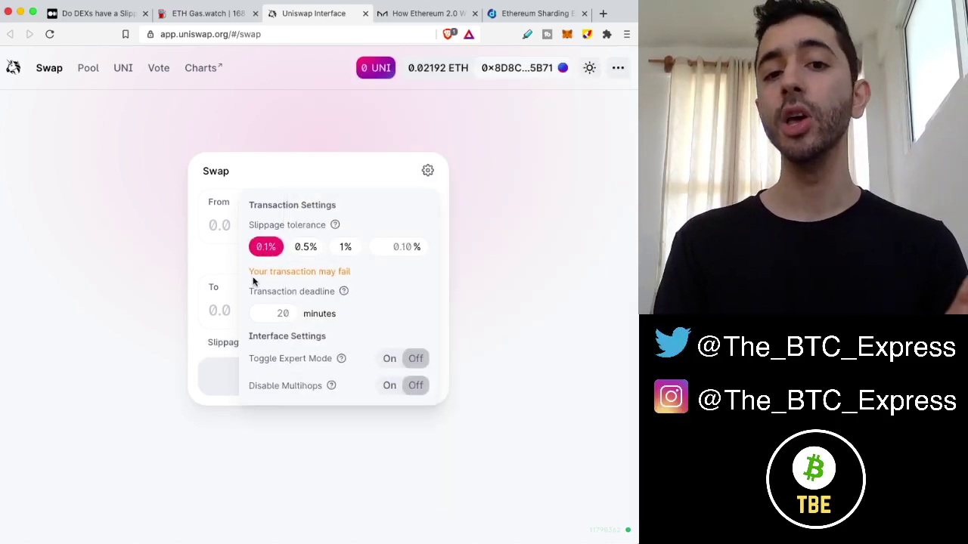
left_click(344, 251)
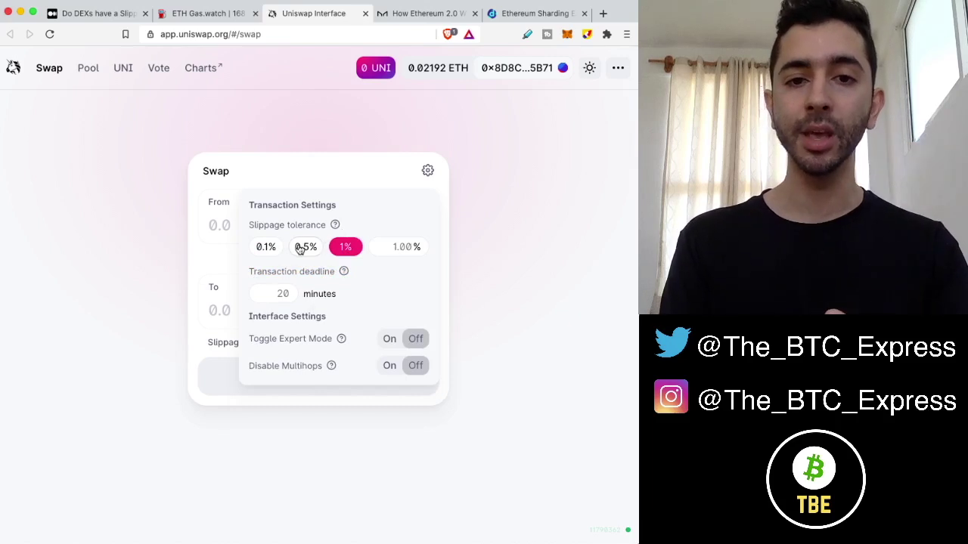
left_click(405, 246)
type("0.3")
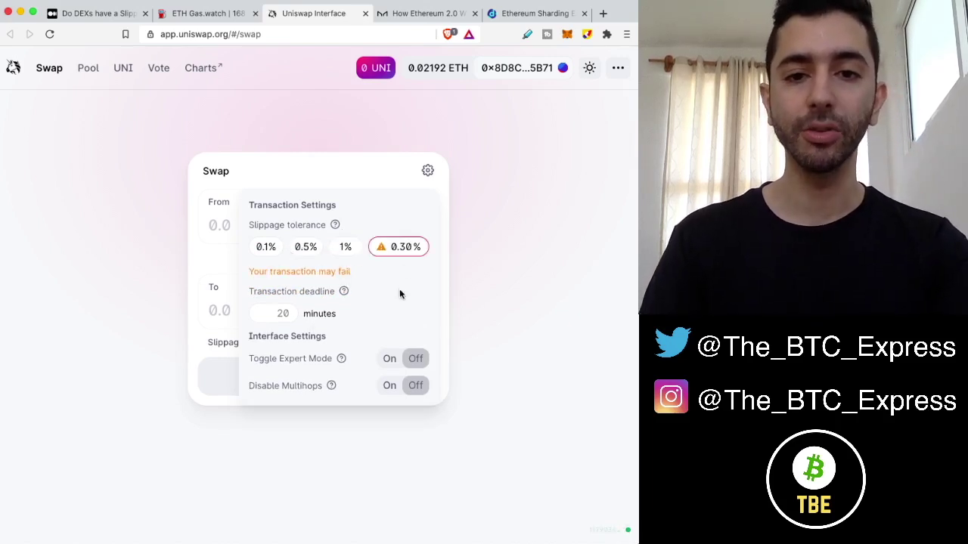